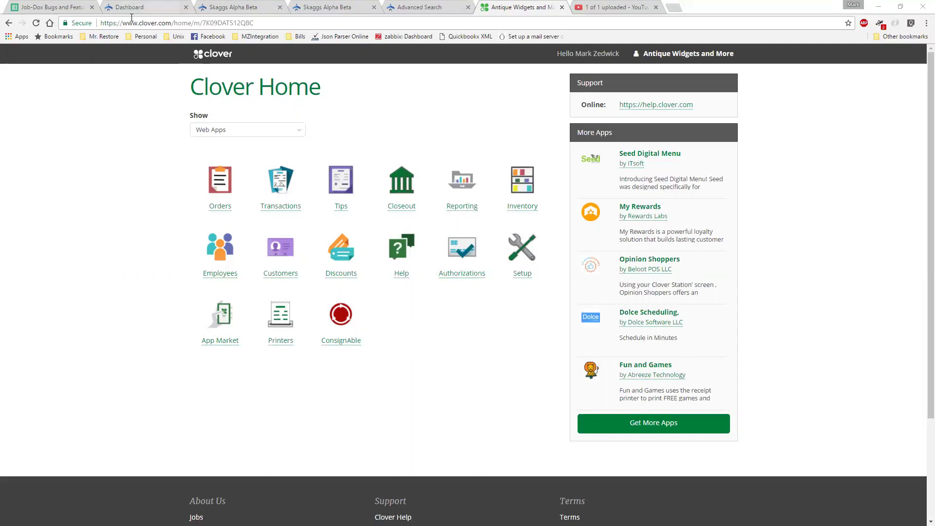
- Open the Inventory item list showing Antique Watch, Brass Widget and Gurkins with prices
{"action": "left_click_drag", "start_coordinate": [126, 23], "coordinate": [191, 23]}
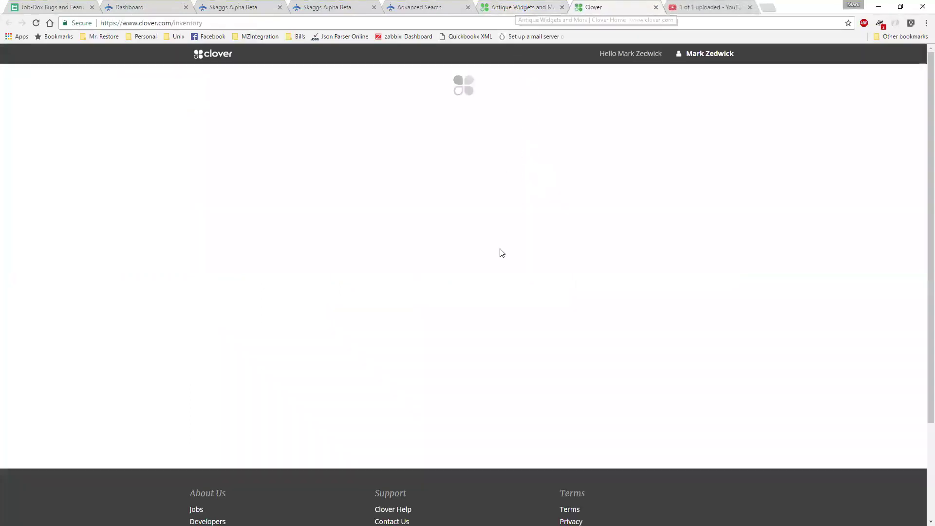
- Filter the Clover items by the Stall 36 category, leaving Poofy Hat and Brass Widget
{"action": "left_click", "coordinate": [519, 7]}
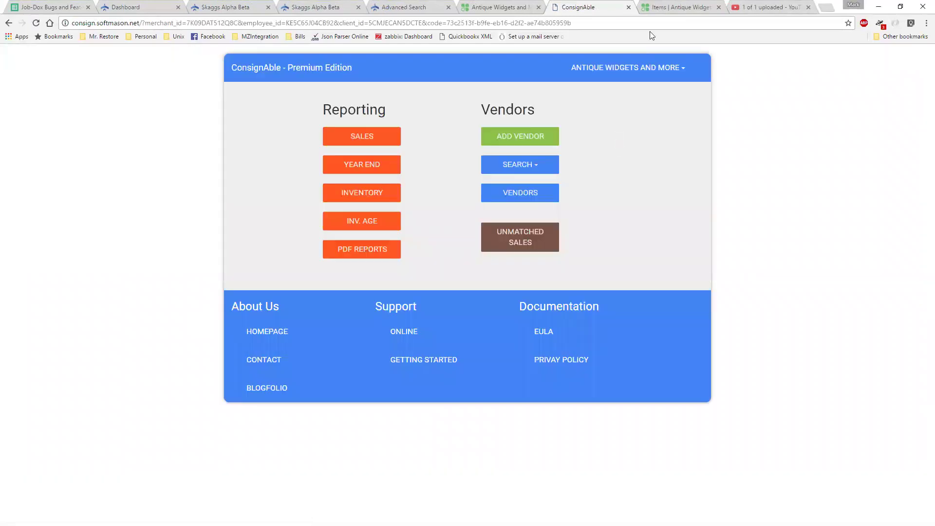
{"action": "left_click", "coordinate": [656, 9]}
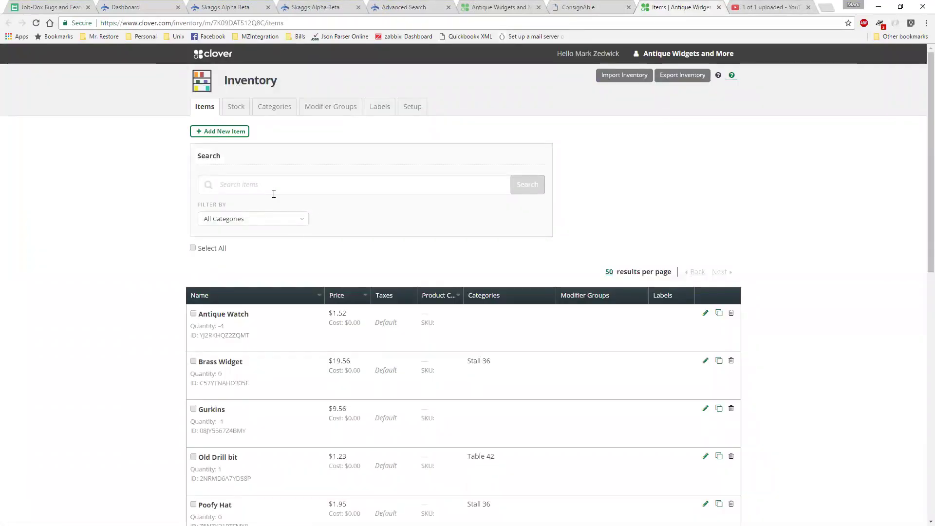
{"action": "left_click", "coordinate": [291, 221]}
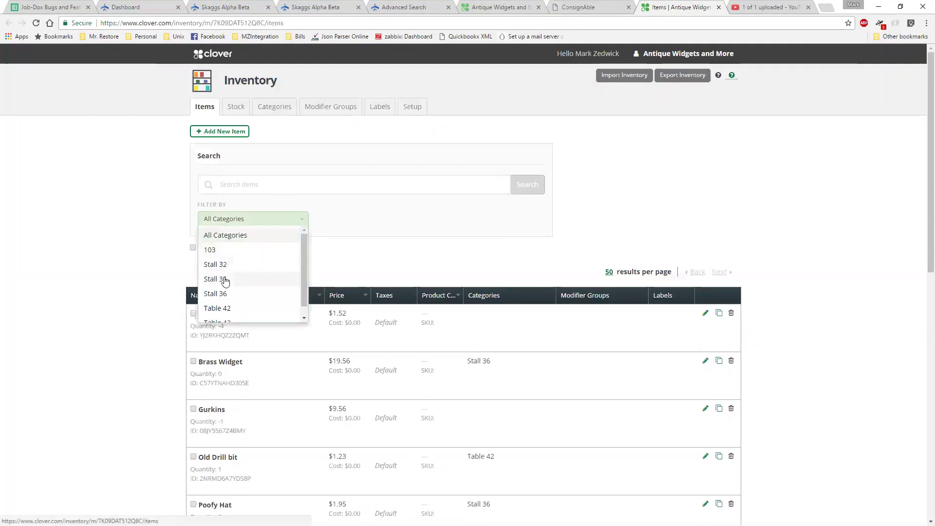
{"action": "left_click", "coordinate": [220, 293]}
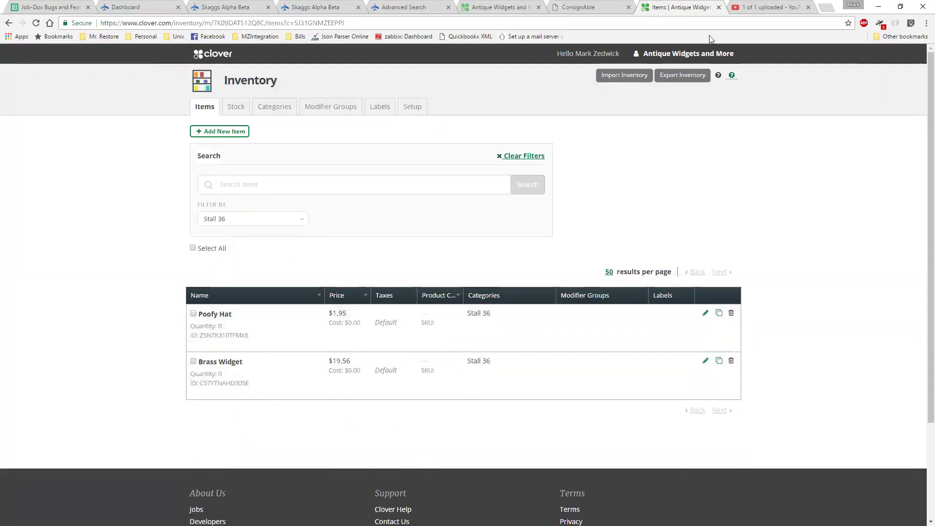
- Open the Stall 36 vendor's details in ConsignAble, showing 20% margin and $25.00 rent
{"action": "left_click", "coordinate": [595, 9]}
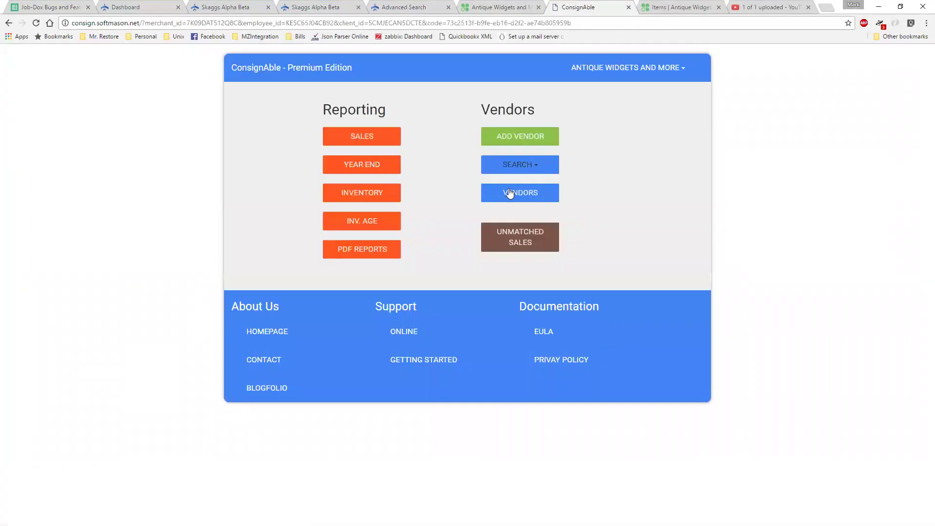
{"action": "left_click", "coordinate": [520, 198]}
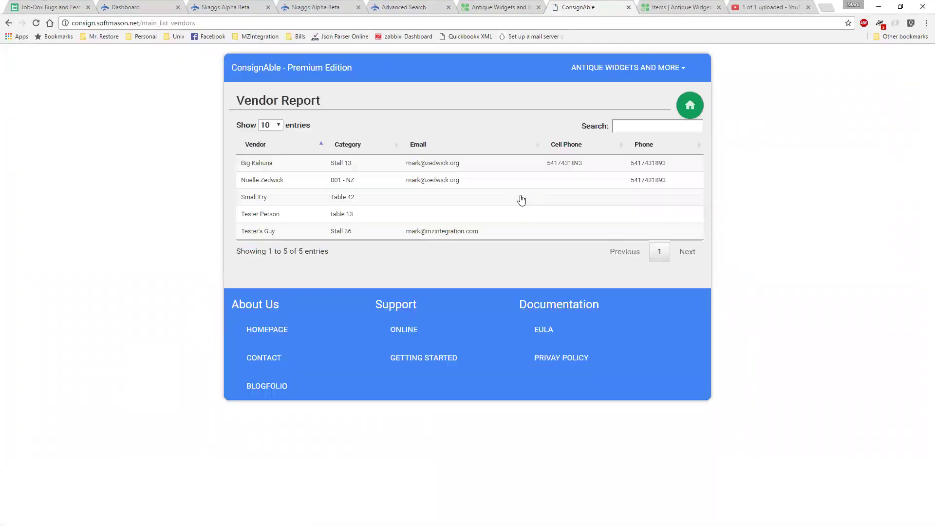
{"action": "left_click", "coordinate": [264, 231]}
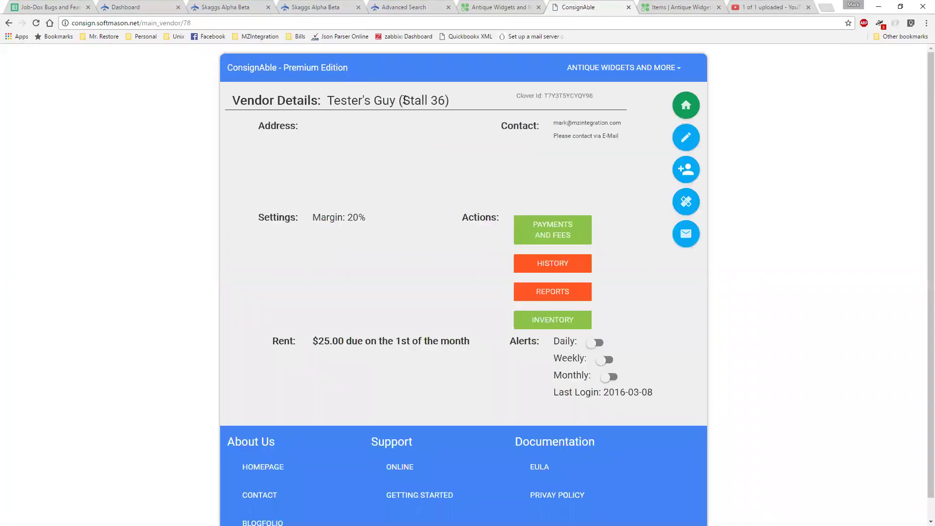
{"action": "left_click_drag", "start_coordinate": [404, 100], "coordinate": [444, 99]}
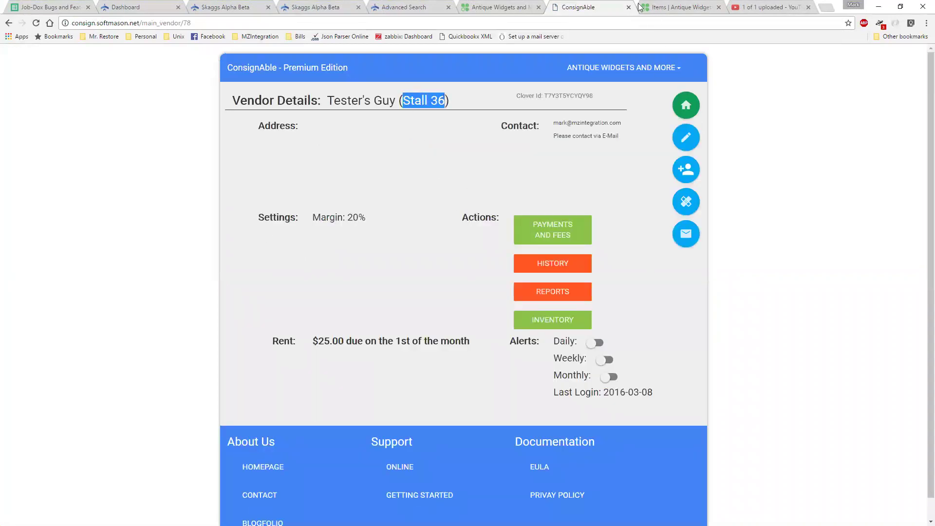
- Recheck the Stall 36 filter, then list the categories to find the two Stall 36 entries
{"action": "left_click", "coordinate": [655, 7]}
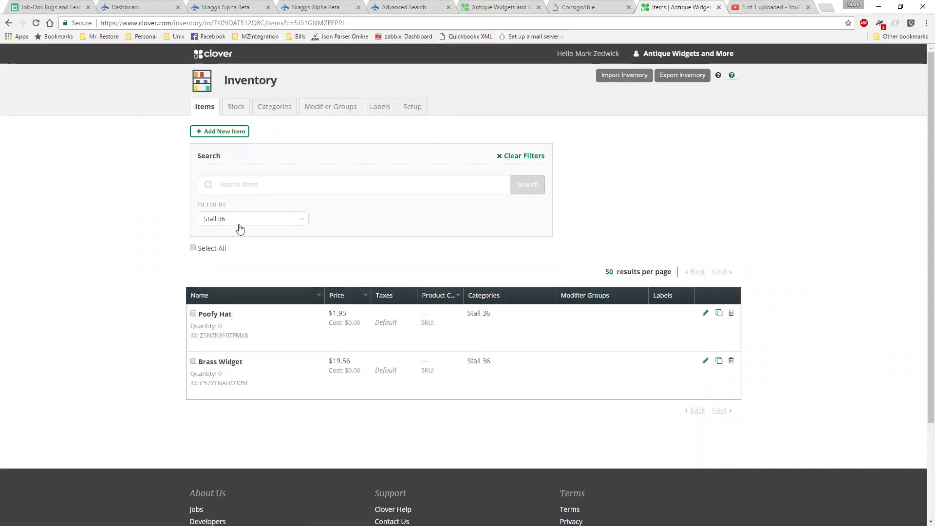
{"action": "left_click", "coordinate": [240, 220]}
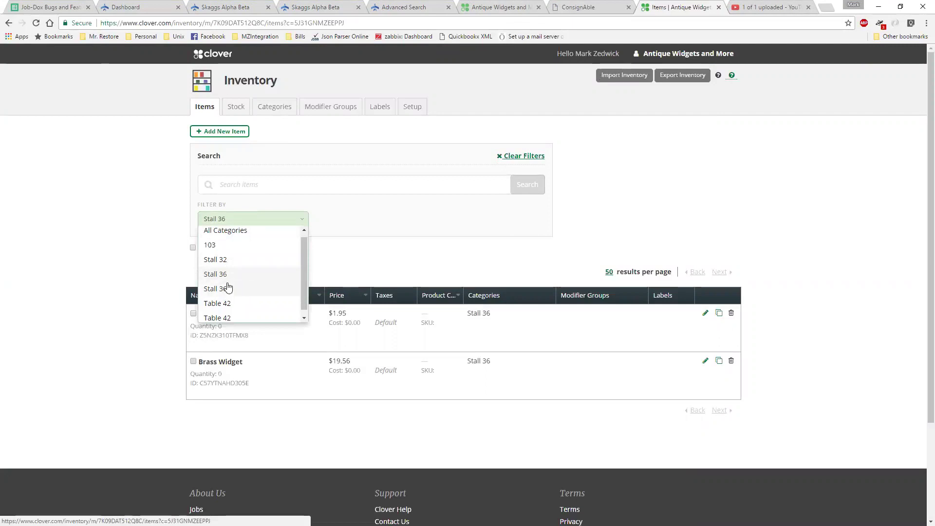
{"action": "left_click", "coordinate": [271, 107]}
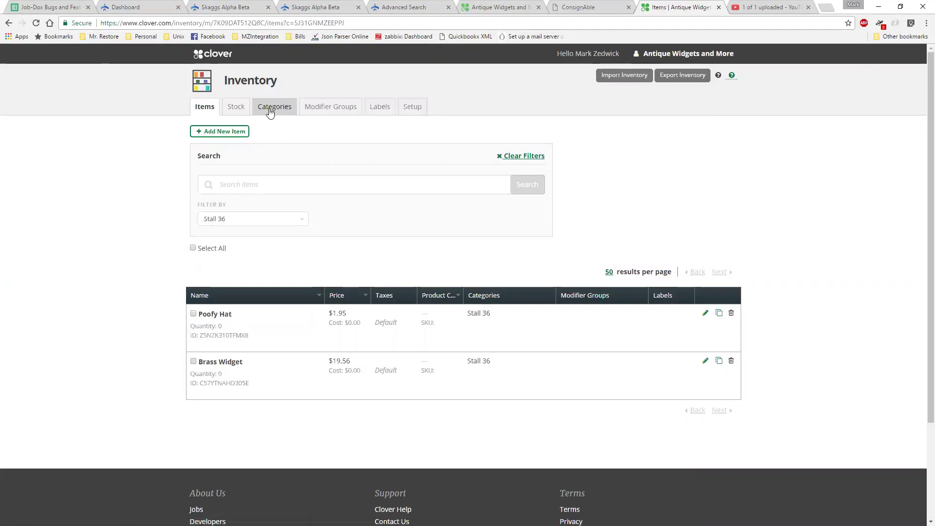
{"action": "left_click", "coordinate": [270, 109]}
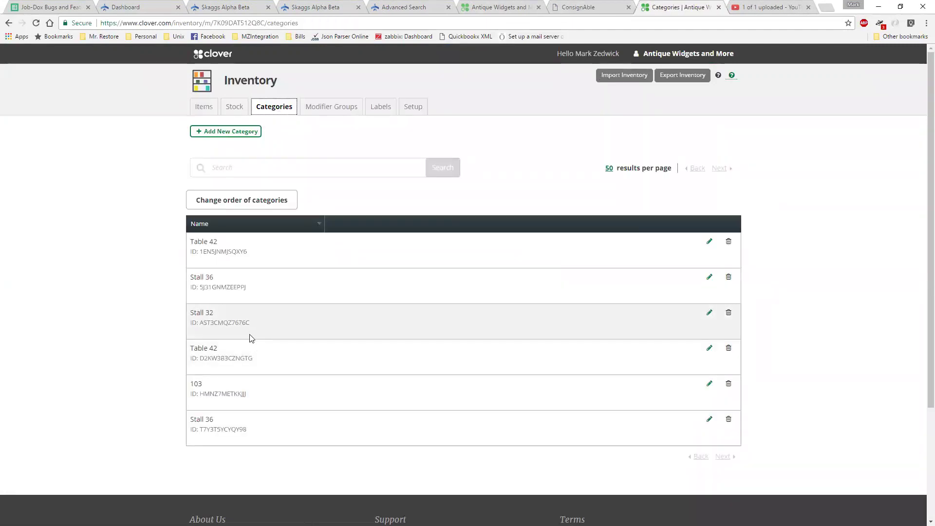
{"action": "left_click_drag", "start_coordinate": [200, 287], "coordinate": [248, 289]}
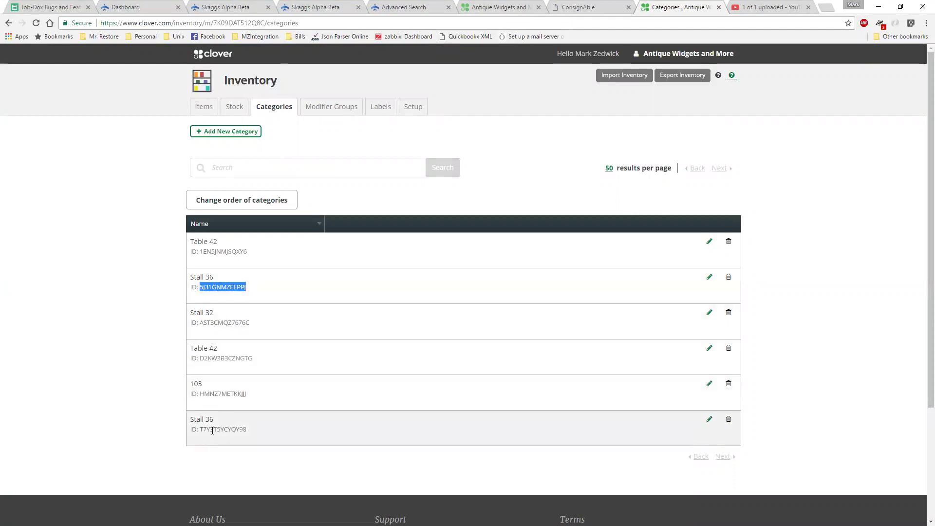
{"action": "left_click", "coordinate": [573, 9]}
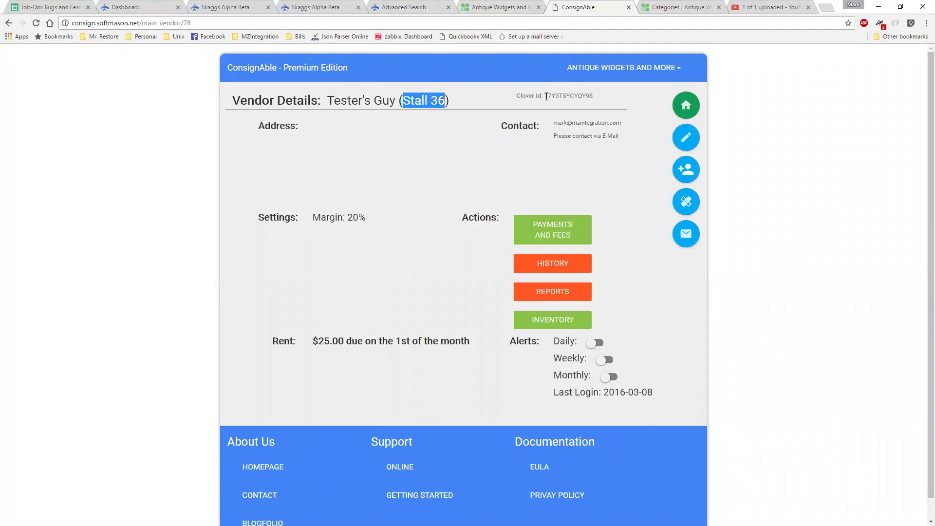
{"action": "left_click_drag", "start_coordinate": [545, 96], "coordinate": [566, 96]}
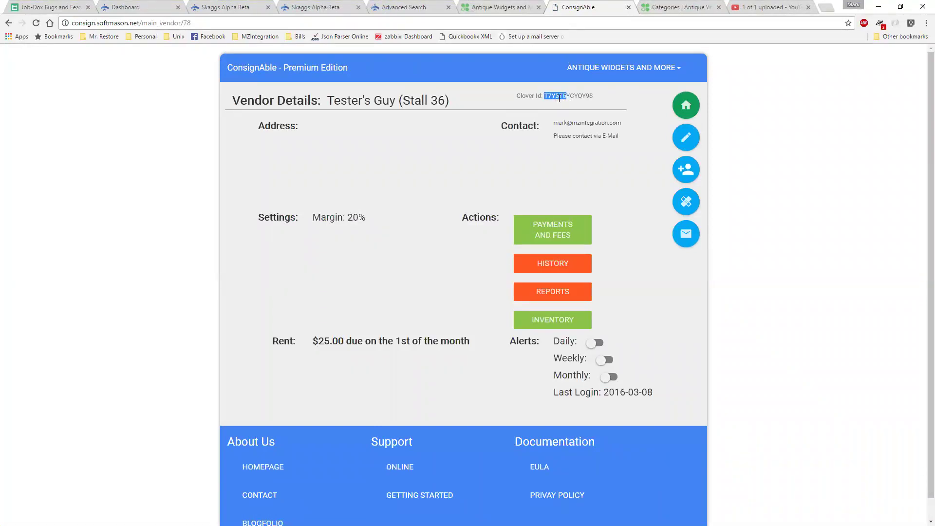
{"action": "left_click", "coordinate": [658, 7]}
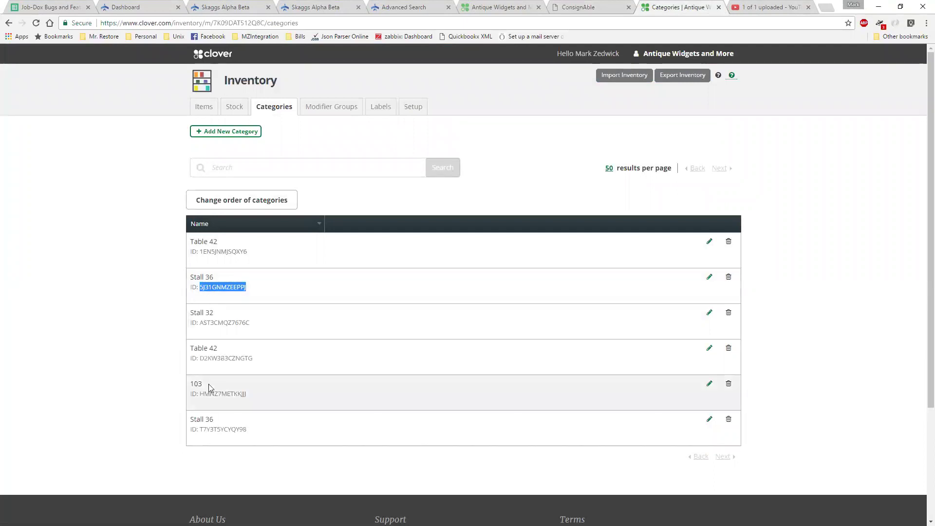
- Rename the first Stall 36 category to 'Stall 36 old' and save it
{"action": "left_click", "coordinate": [709, 277]}
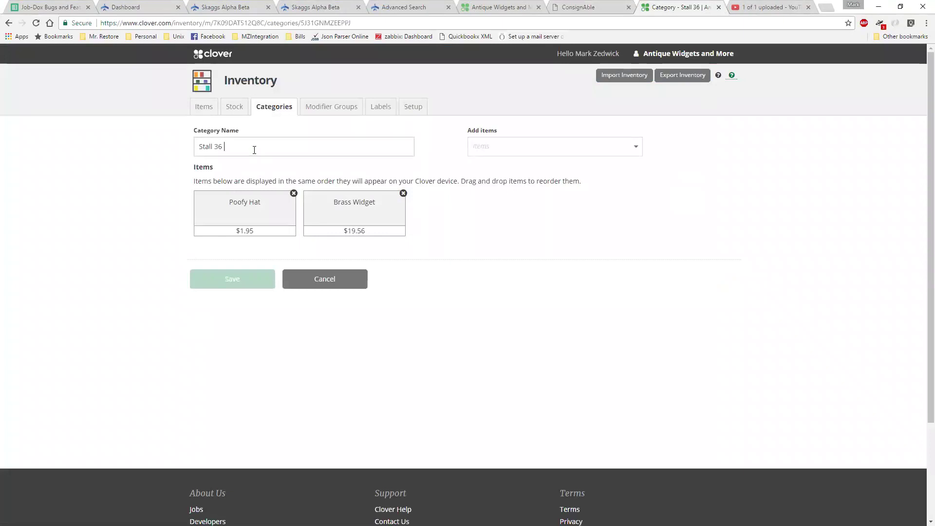
{"action": "type", "text": "old"}
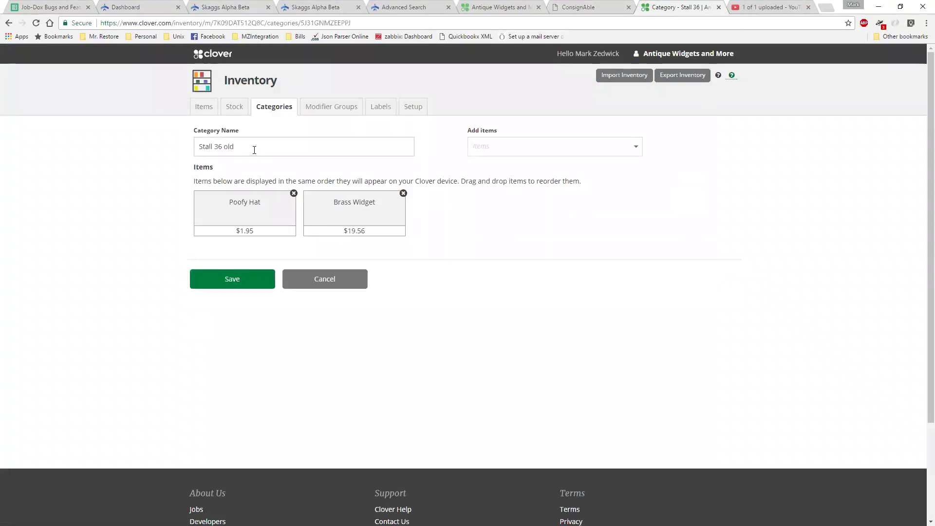
{"action": "left_click", "coordinate": [247, 281]}
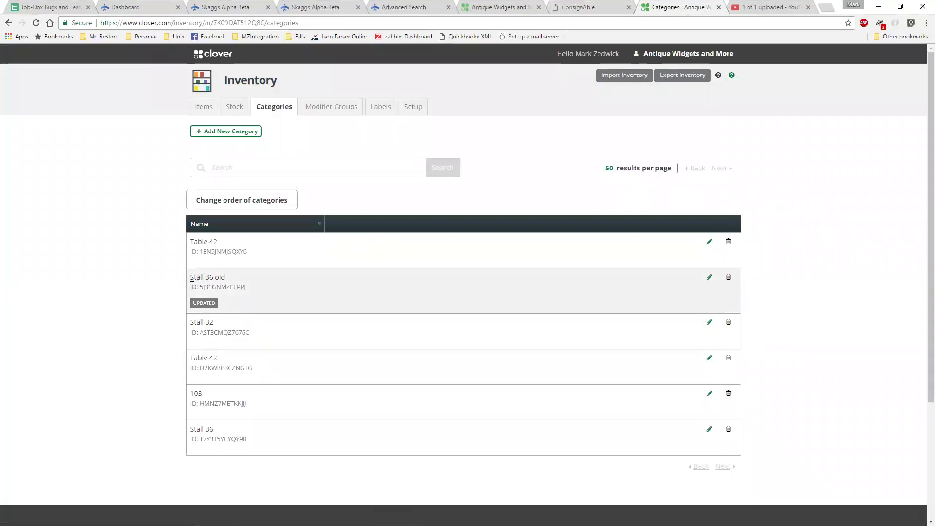
{"action": "left_click_drag", "start_coordinate": [192, 278], "coordinate": [229, 277]}
{"action": "left_click", "coordinate": [229, 281]}
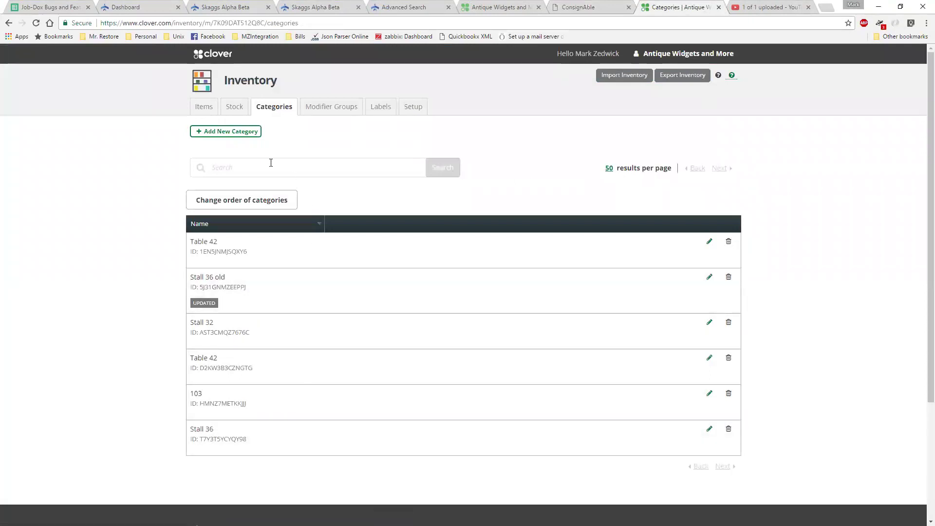
- Filter the item list by the Stall 36 old category
{"action": "left_click", "coordinate": [204, 108]}
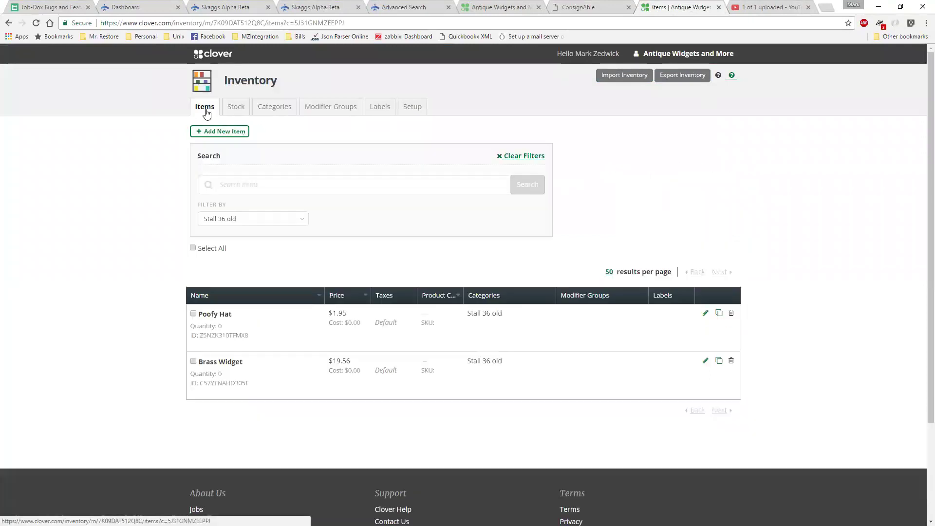
{"action": "left_click", "coordinate": [258, 224]}
{"action": "left_click", "coordinate": [344, 222]}
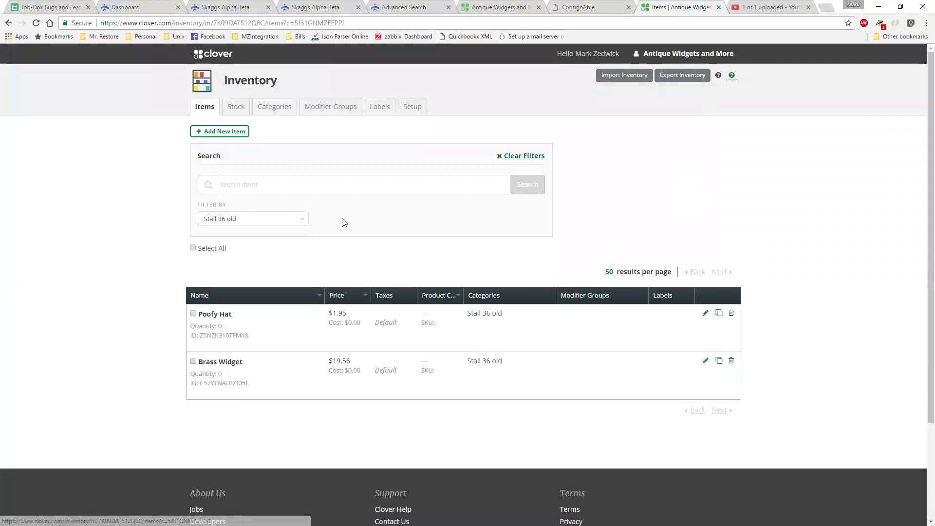
{"action": "left_click", "coordinate": [298, 225]}
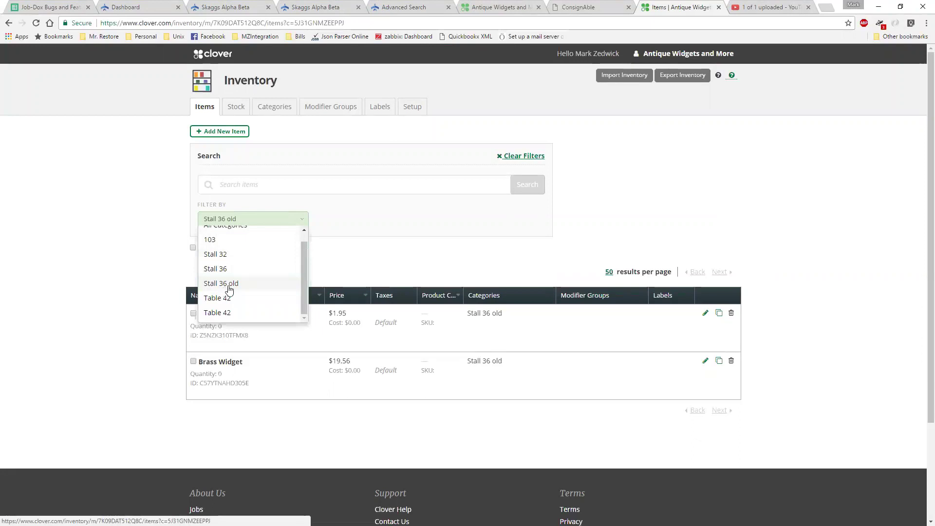
{"action": "left_click", "coordinate": [345, 265]}
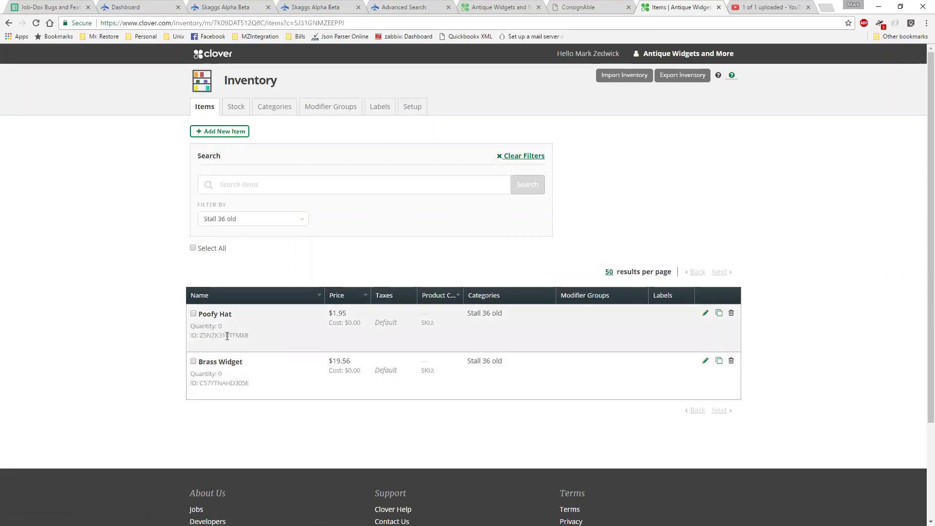
- Bulk-add the Stall 36 category to all items, Poofy Hat and Brass Widget
{"action": "left_click", "coordinate": [193, 249]}
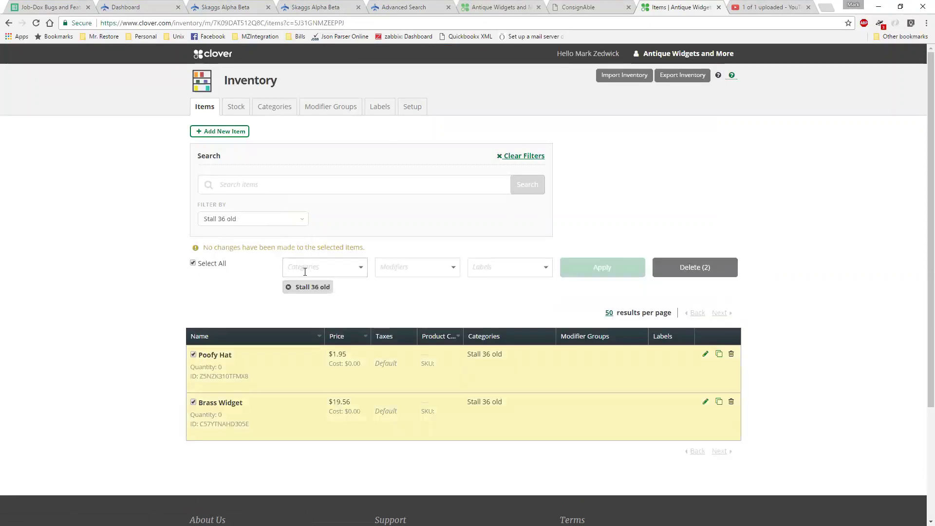
{"action": "left_click", "coordinate": [360, 271]}
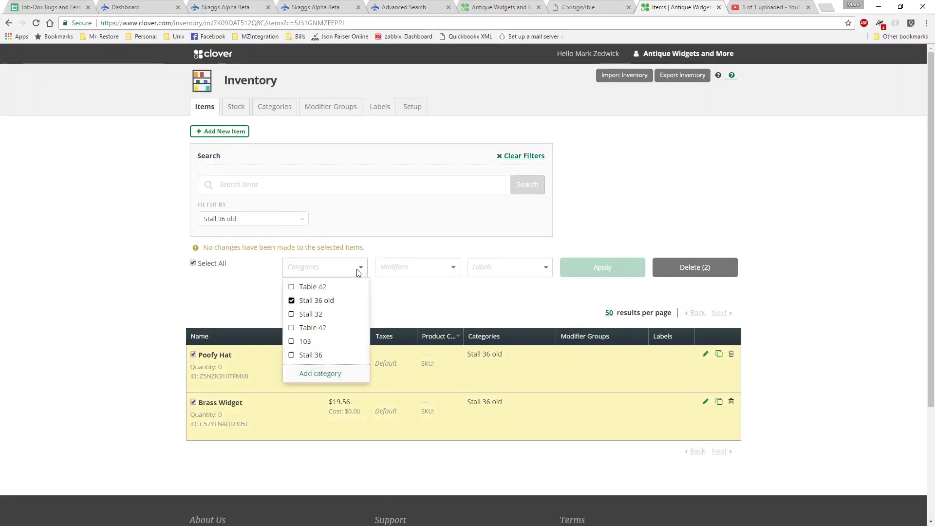
{"action": "left_click", "coordinate": [293, 356]}
{"action": "left_click", "coordinate": [415, 311]}
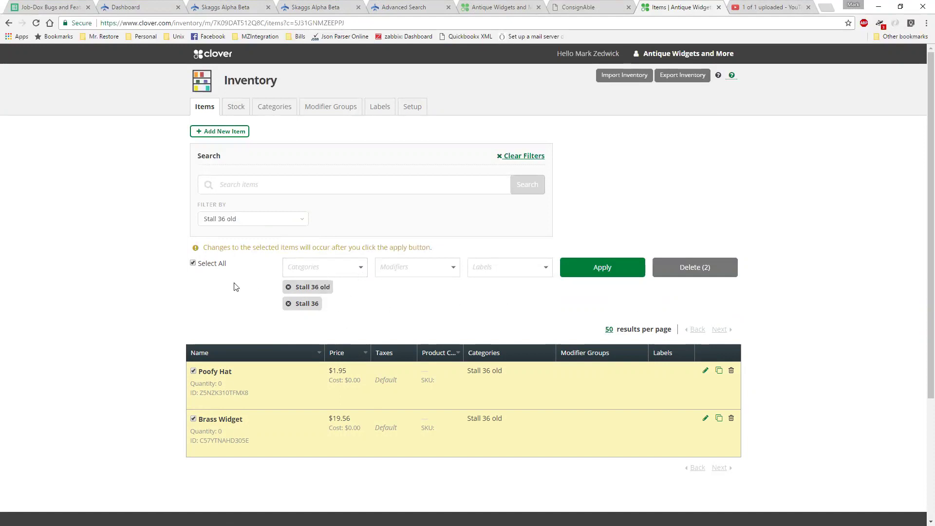
{"action": "left_click", "coordinate": [602, 268]}
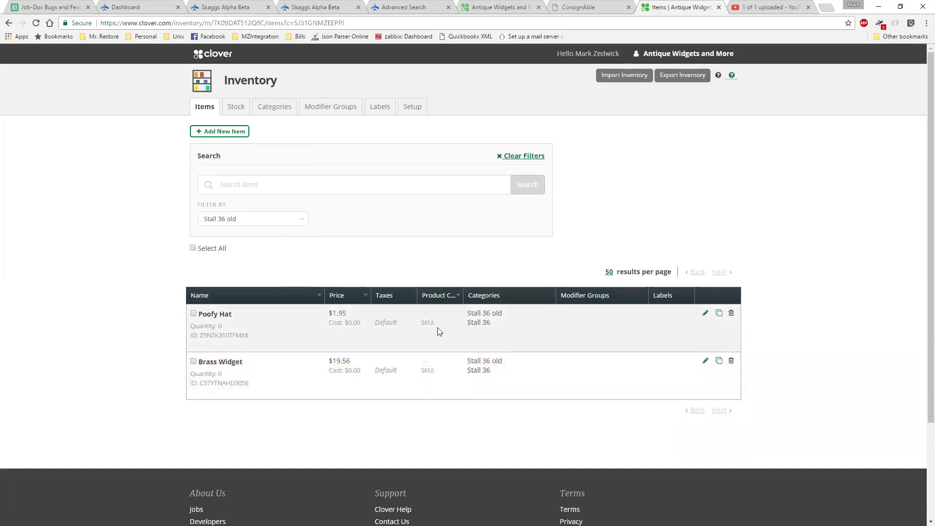
{"action": "left_click_drag", "start_coordinate": [469, 322], "coordinate": [492, 324]}
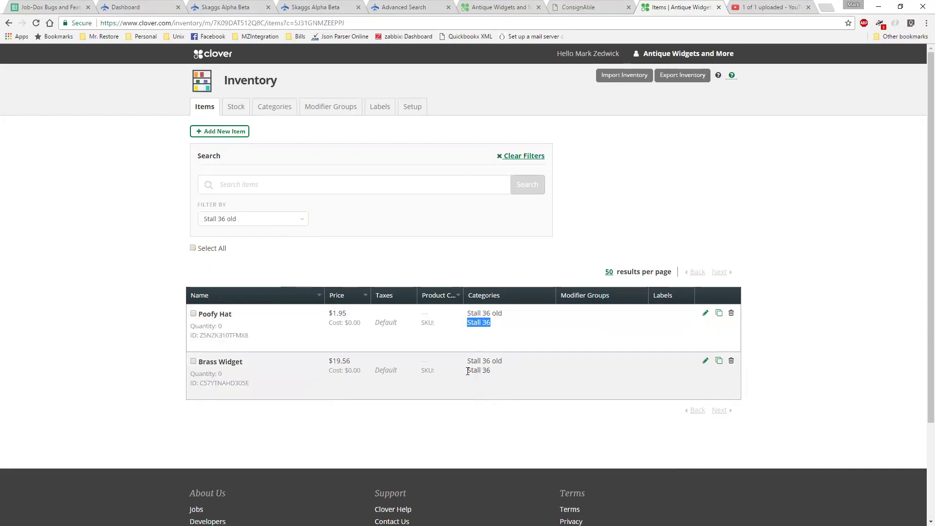
{"action": "left_click_drag", "start_coordinate": [468, 371], "coordinate": [505, 360]}
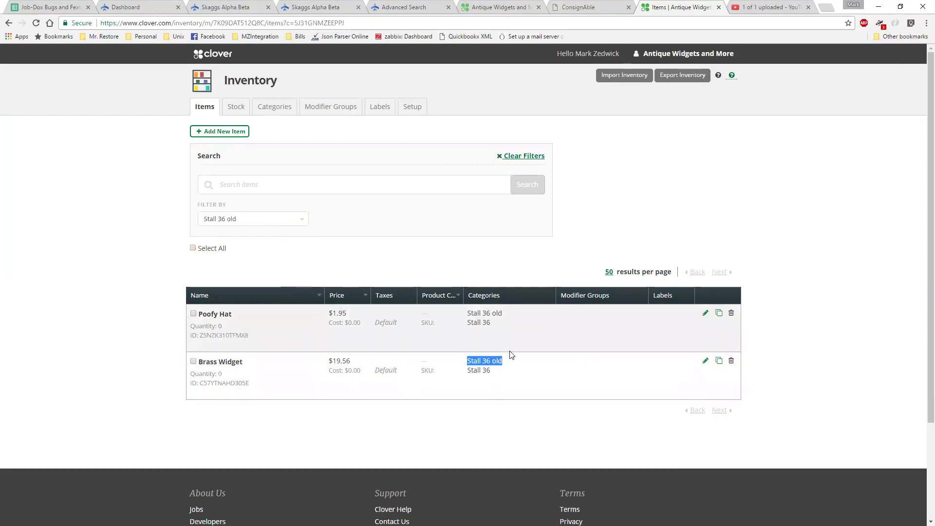
{"action": "left_click", "coordinate": [593, 11]}
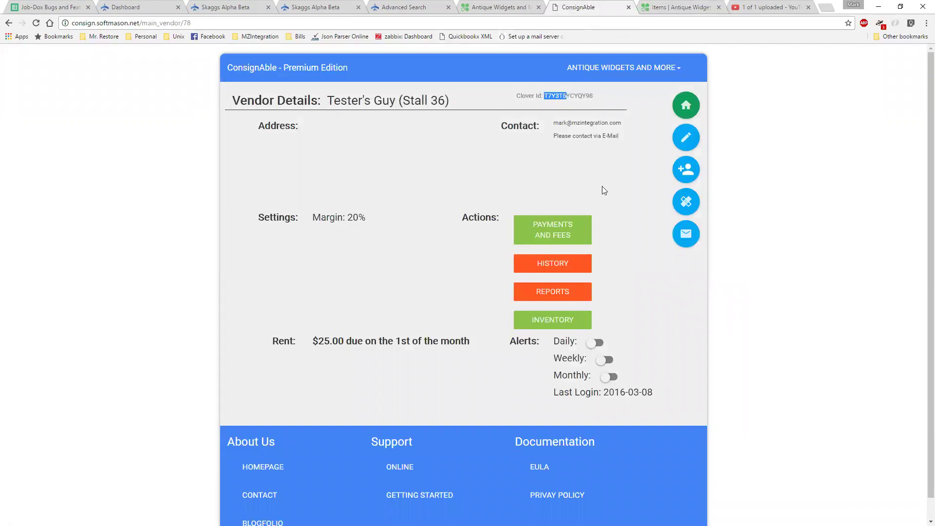
{"action": "left_click", "coordinate": [557, 325]}
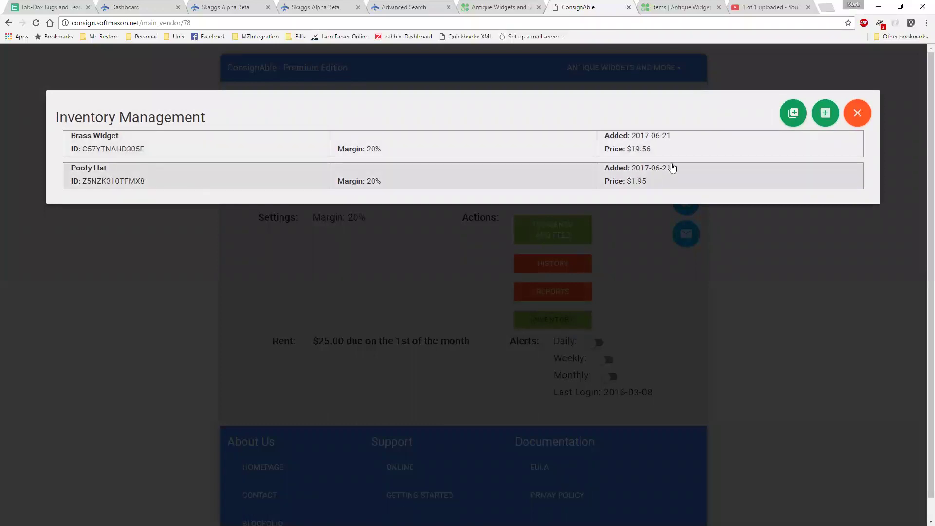
{"action": "left_click", "coordinate": [856, 115]}
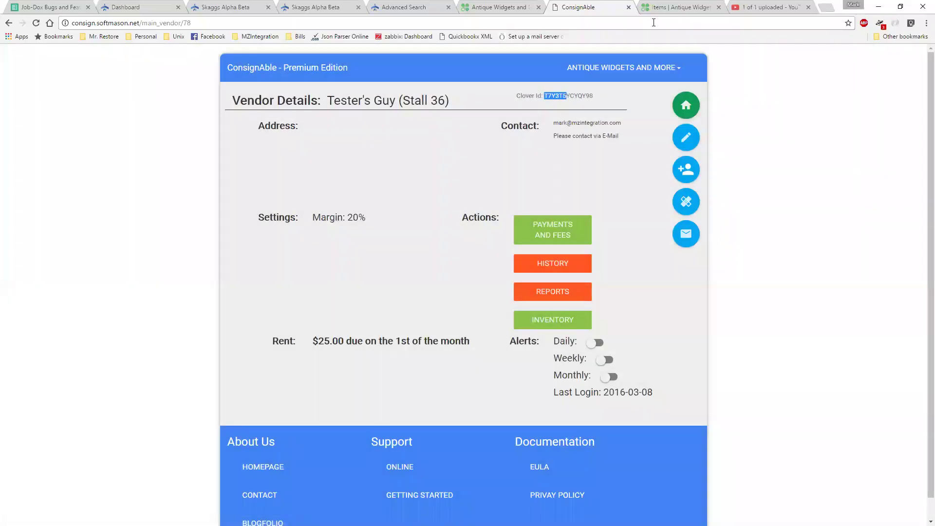
{"action": "left_click", "coordinate": [505, 10]}
{"action": "left_click", "coordinate": [674, 8]}
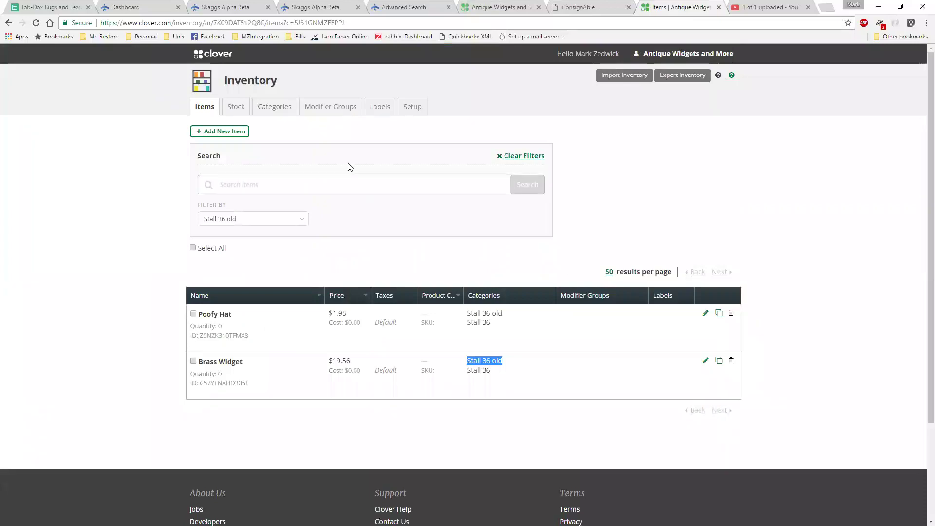
- Delete Stall 36 old via its trash icon, confirming with Yes, then return to Items
{"action": "left_click", "coordinate": [279, 117]}
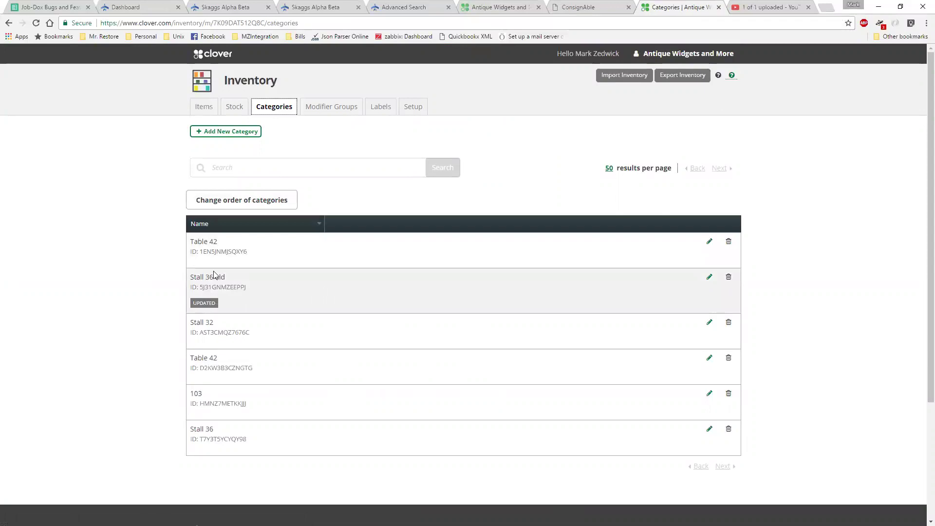
{"action": "left_click", "coordinate": [729, 277]}
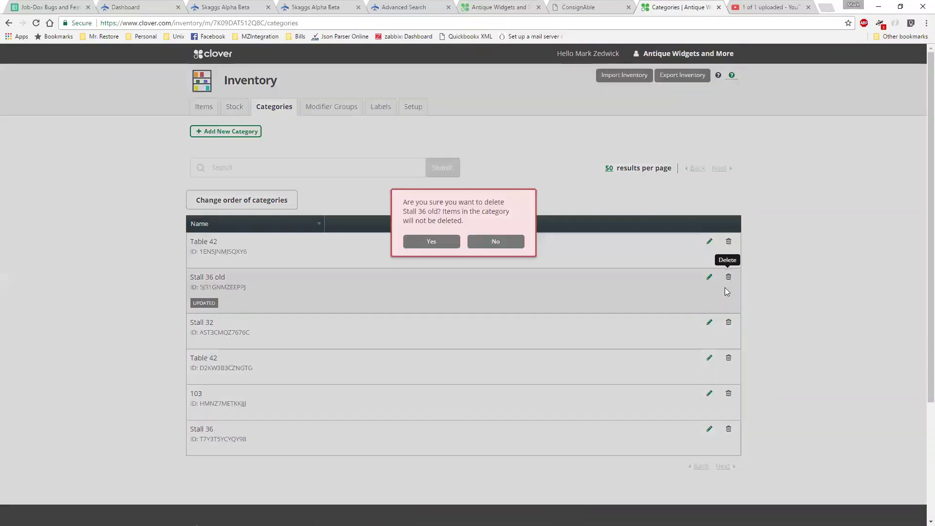
{"action": "left_click", "coordinate": [448, 243]}
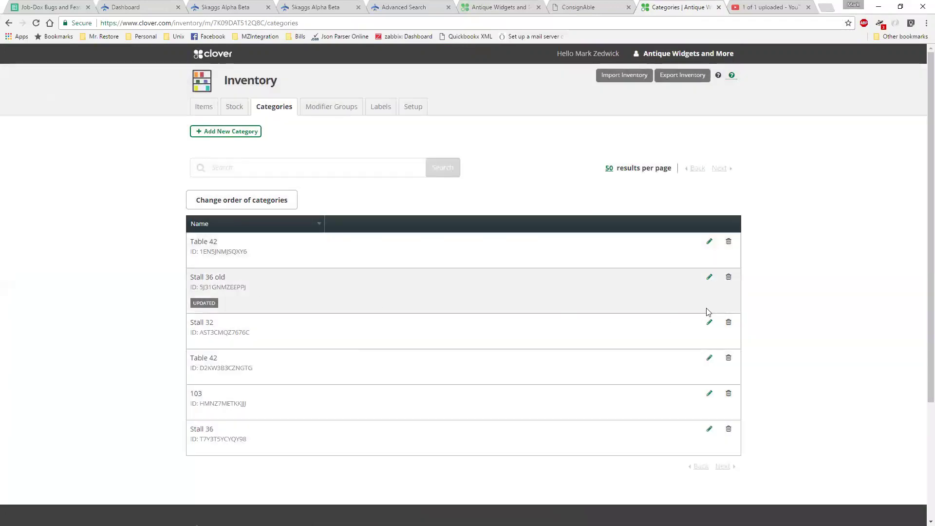
{"action": "left_click", "coordinate": [709, 277]}
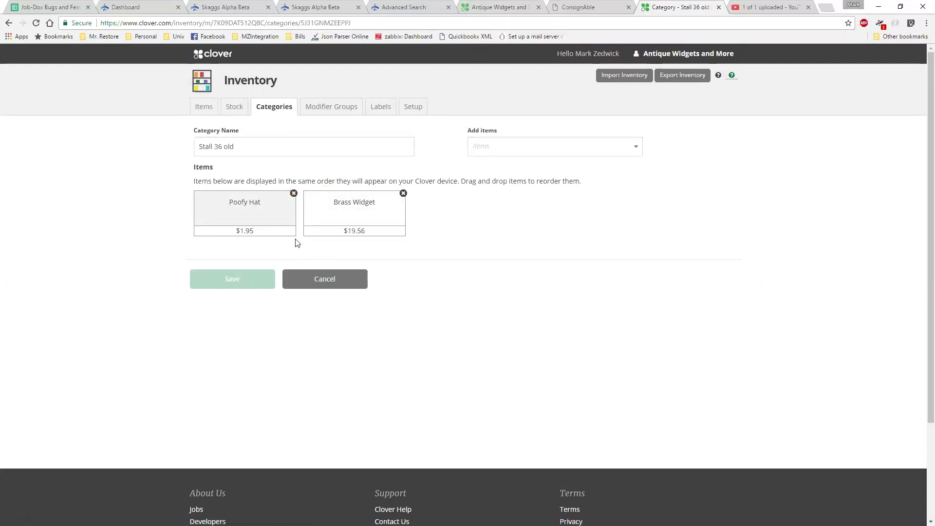
{"action": "left_click", "coordinate": [346, 287]}
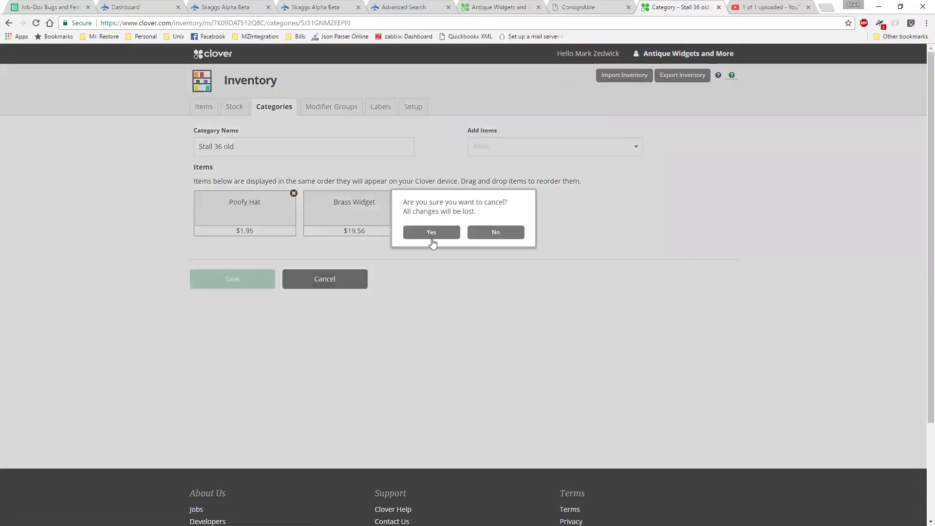
{"action": "left_click", "coordinate": [430, 234]}
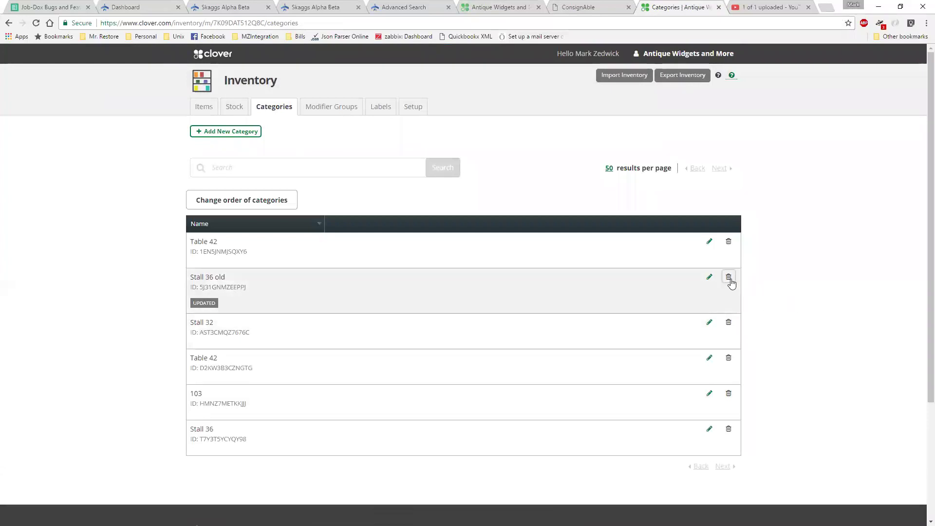
{"action": "left_click", "coordinate": [729, 277]}
{"action": "left_click", "coordinate": [431, 241]}
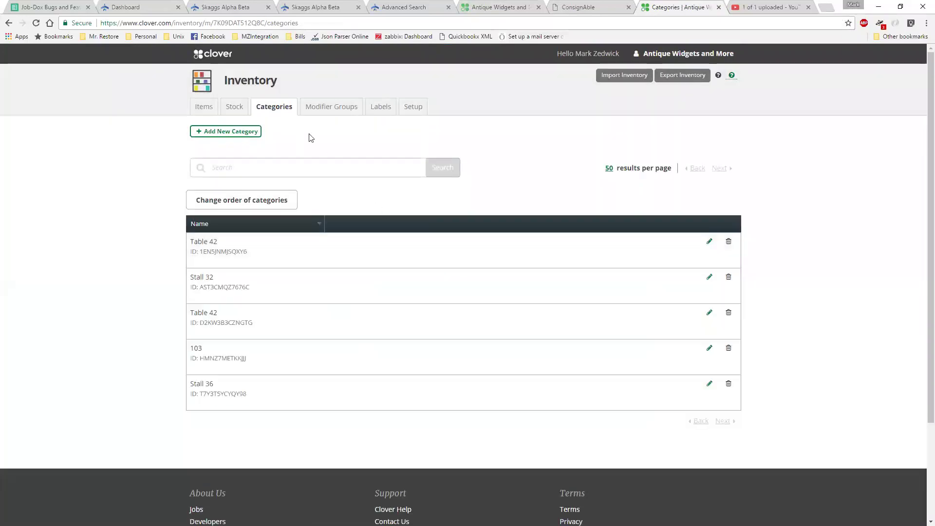
{"action": "left_click", "coordinate": [204, 108]}
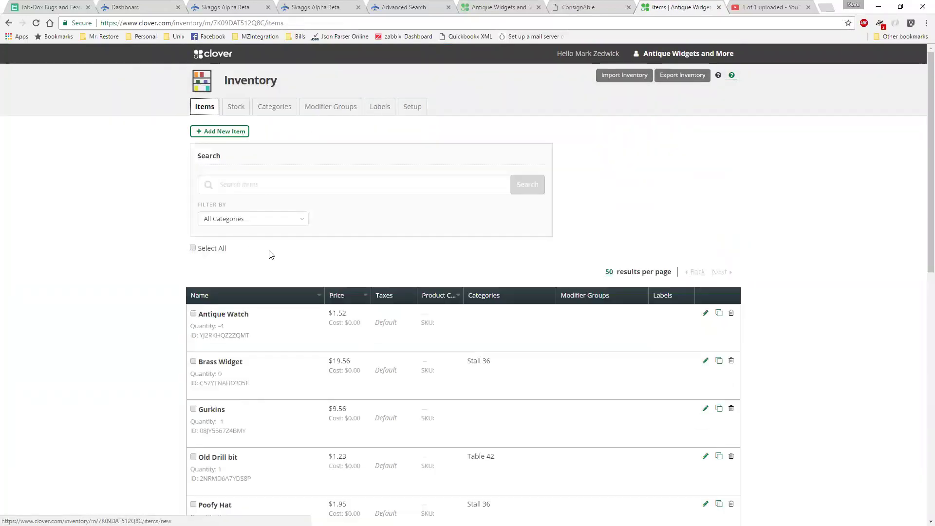
- Filter items by Stall 36 to show Miscellaneous Item, Poofy Hat and Brass Widget
{"action": "left_click", "coordinate": [251, 219]}
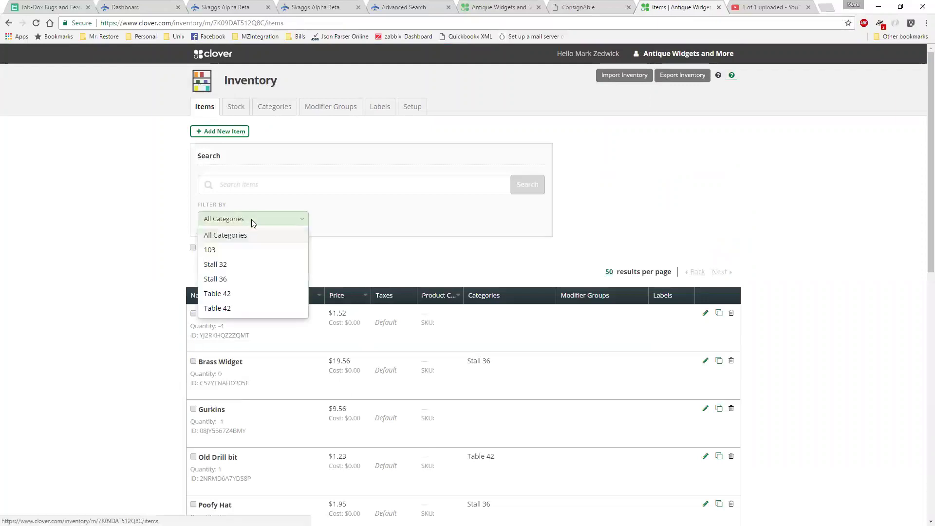
{"action": "left_click", "coordinate": [232, 277]}
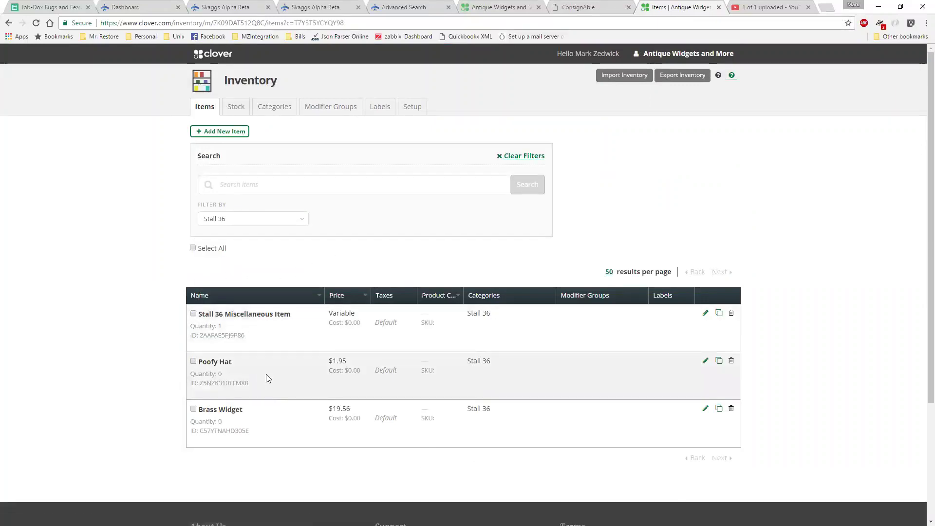